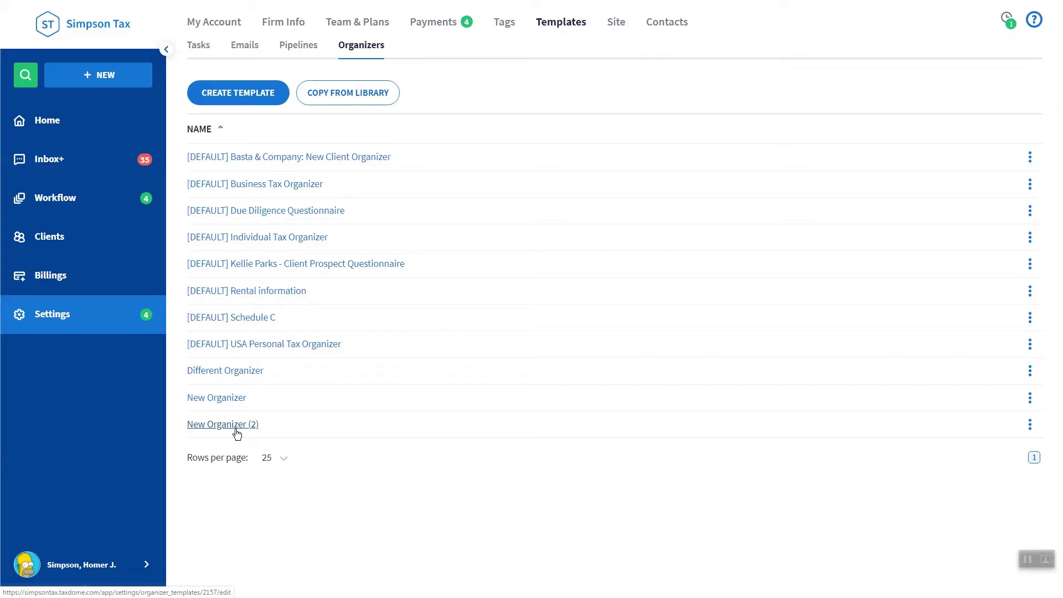
{"action": "left_click", "coordinate": [125, 77]}
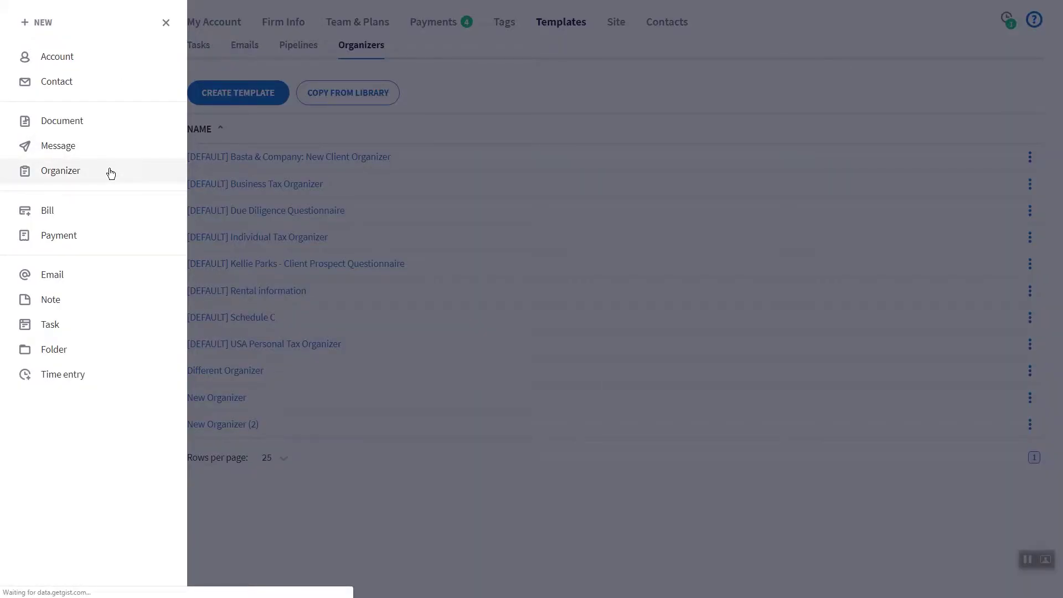
{"action": "left_click", "coordinate": [111, 173]}
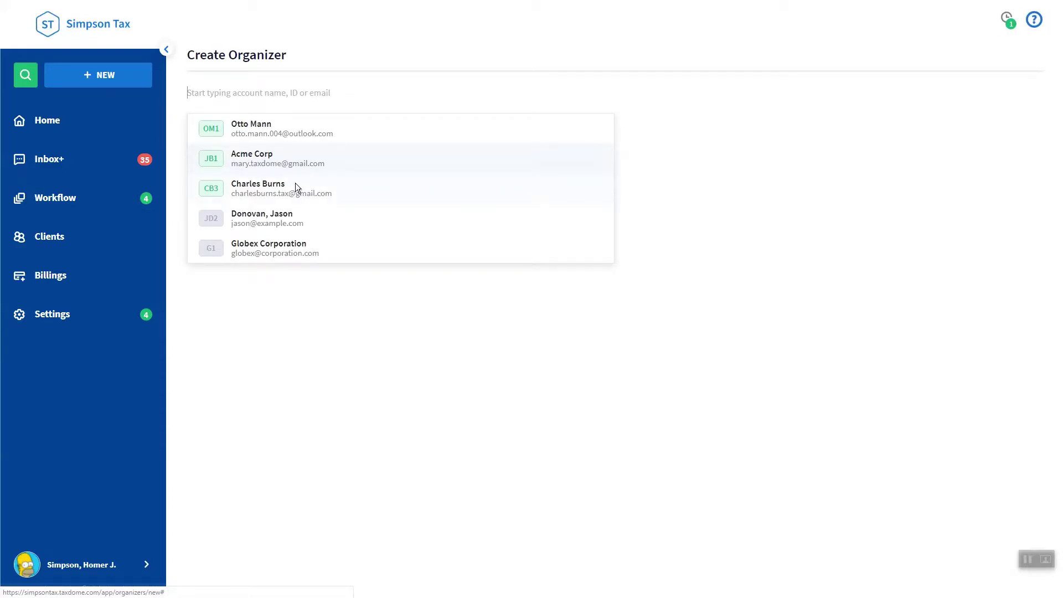
{"action": "left_click", "coordinate": [295, 187]}
{"action": "left_click", "coordinate": [287, 140]}
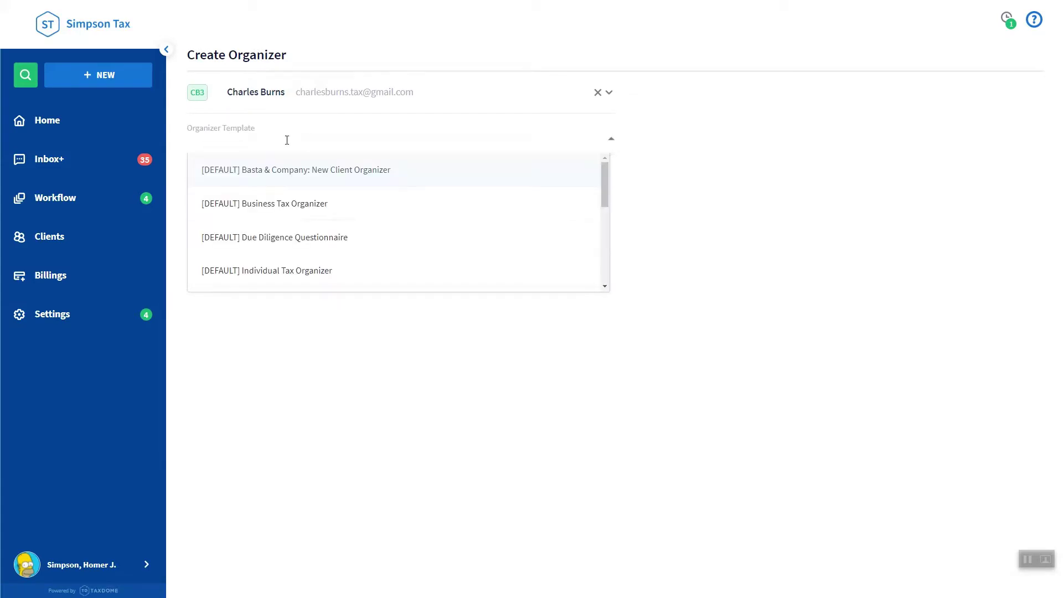
{"action": "scroll", "coordinate": [311, 215], "scroll_direction": "down", "scroll_amount": 5}
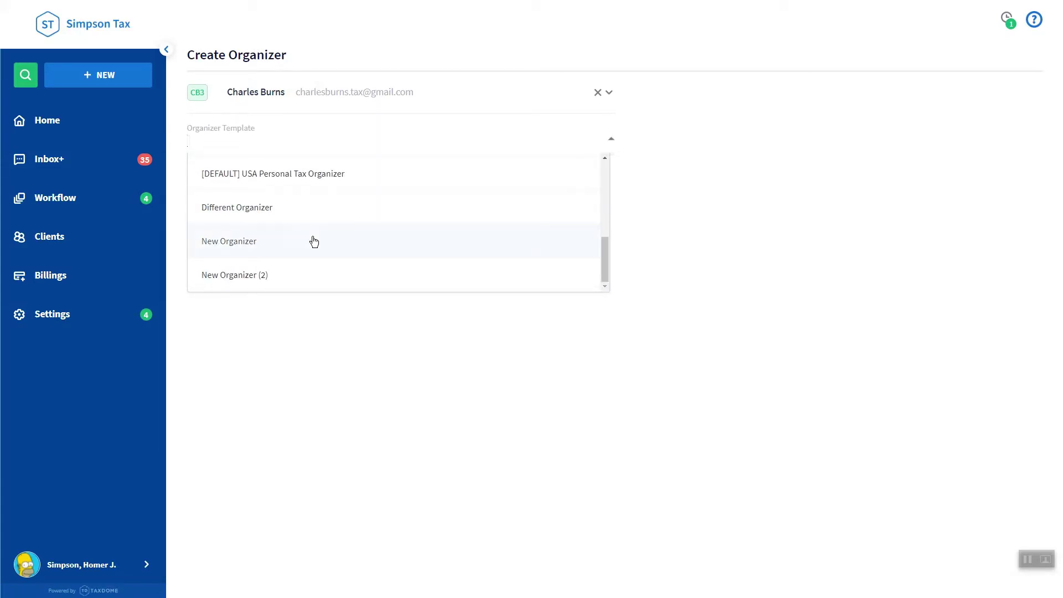
{"action": "left_click", "coordinate": [312, 245]}
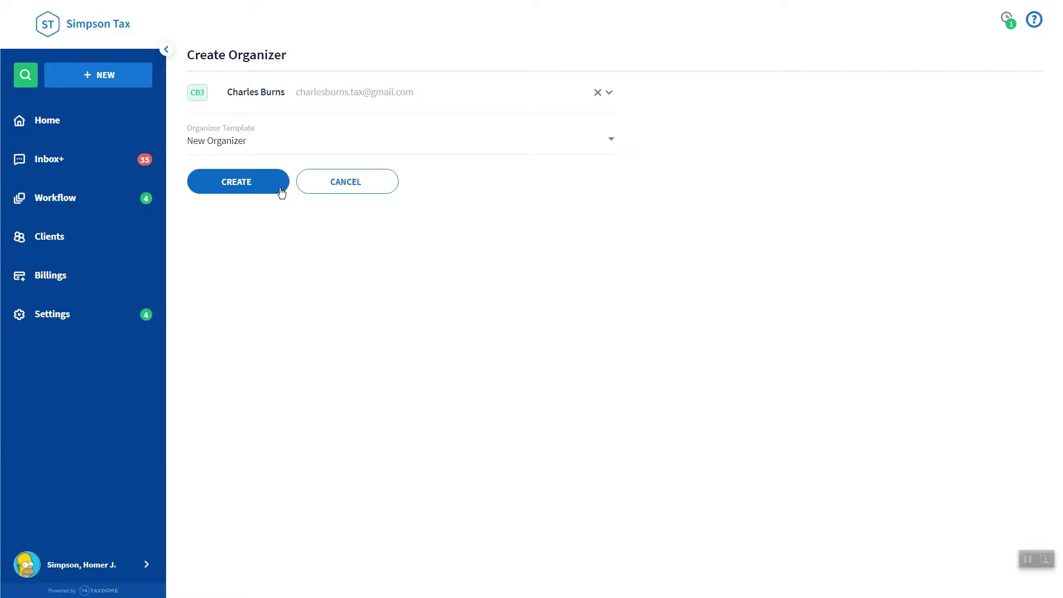
{"action": "left_click", "coordinate": [339, 190]}
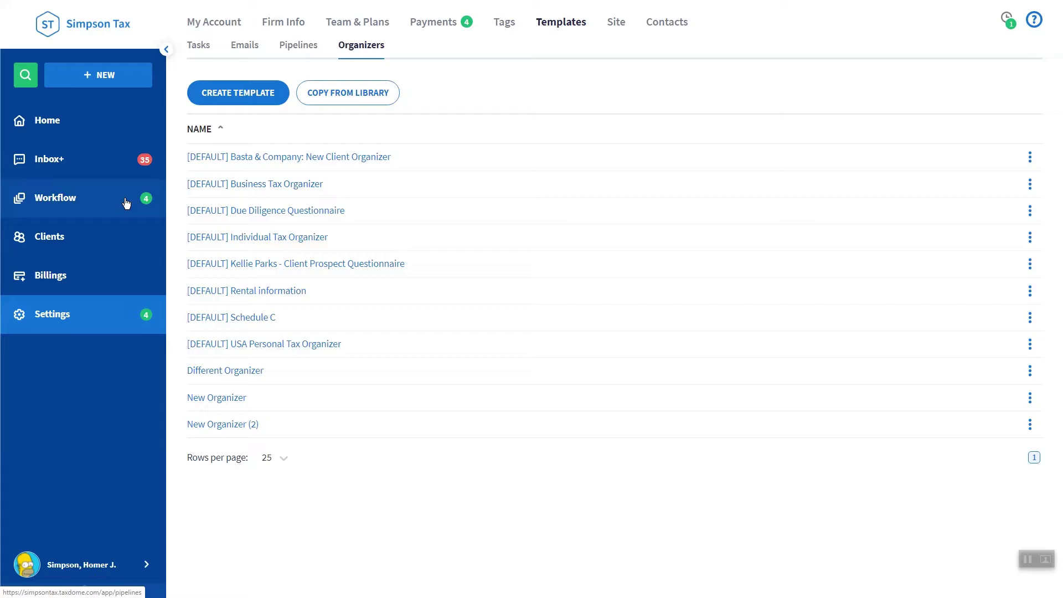
- Go to Settings > Templates > Pipelines to list the pipeline templates
{"action": "left_click", "coordinate": [100, 314]}
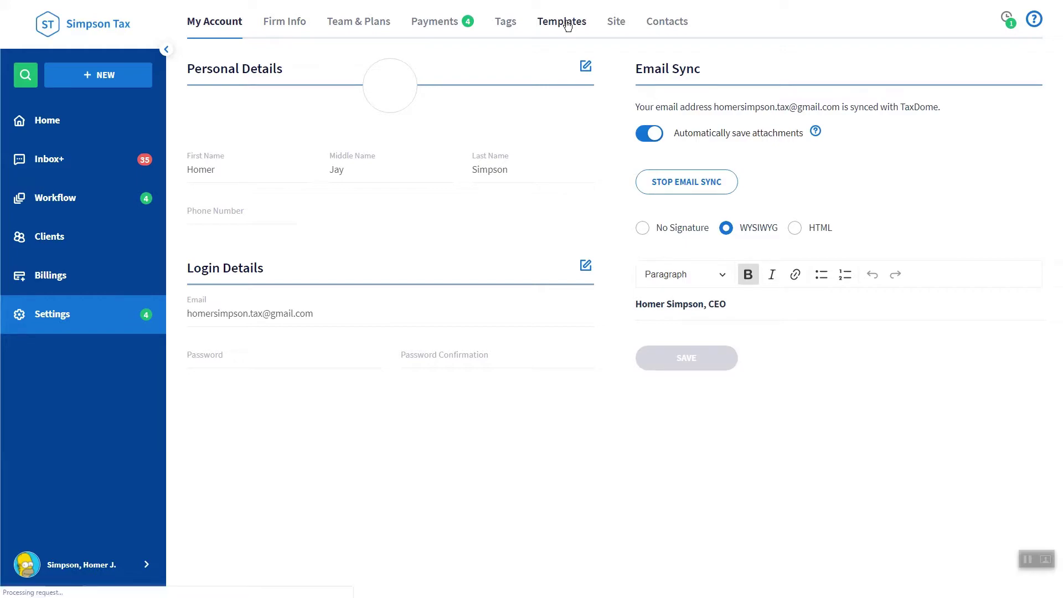
{"action": "left_click", "coordinate": [567, 22]}
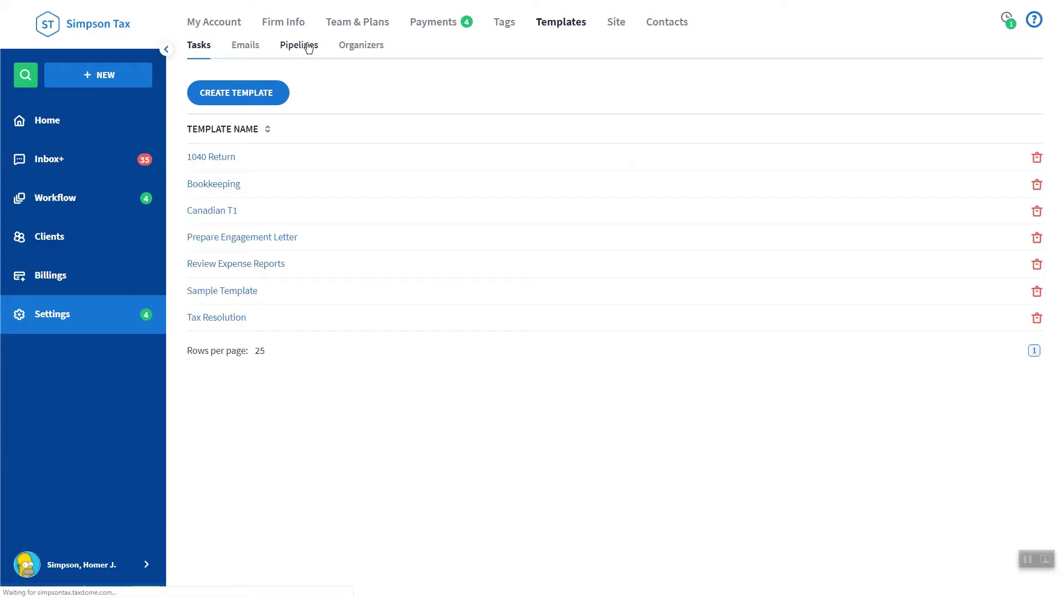
{"action": "left_click", "coordinate": [309, 47]}
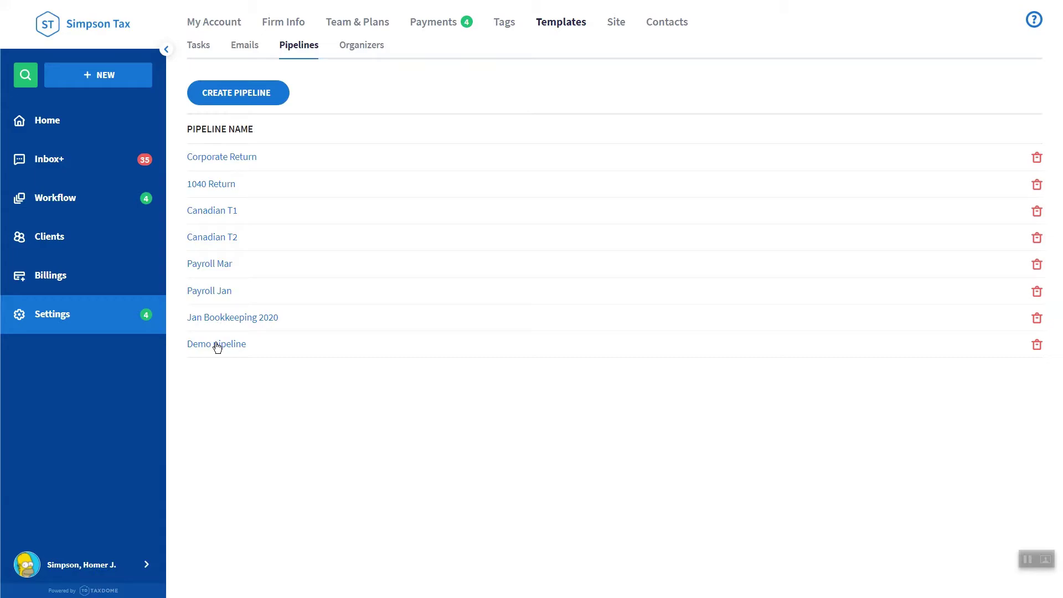
- Add a second Create Organizer action to the Demo pipeline's Stage 1
{"action": "left_click", "coordinate": [217, 345]}
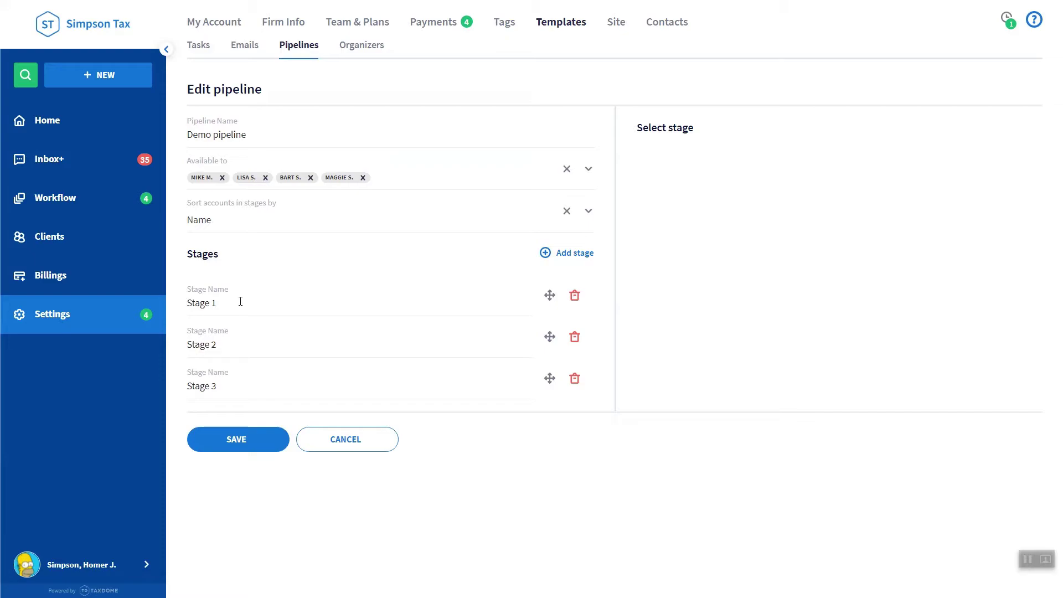
{"action": "left_click", "coordinate": [240, 301]}
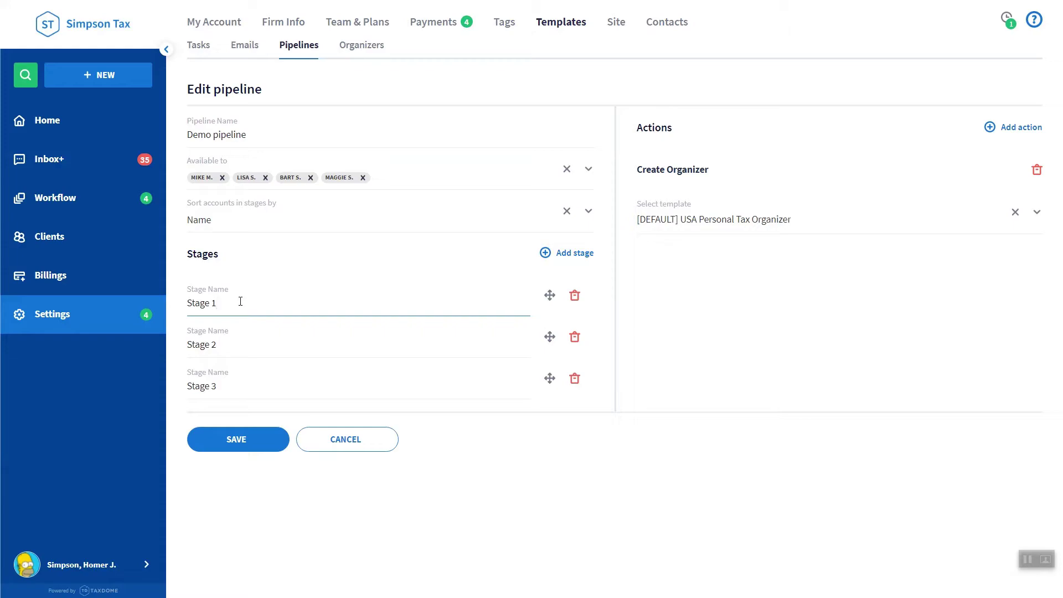
{"action": "left_click", "coordinate": [1004, 130]}
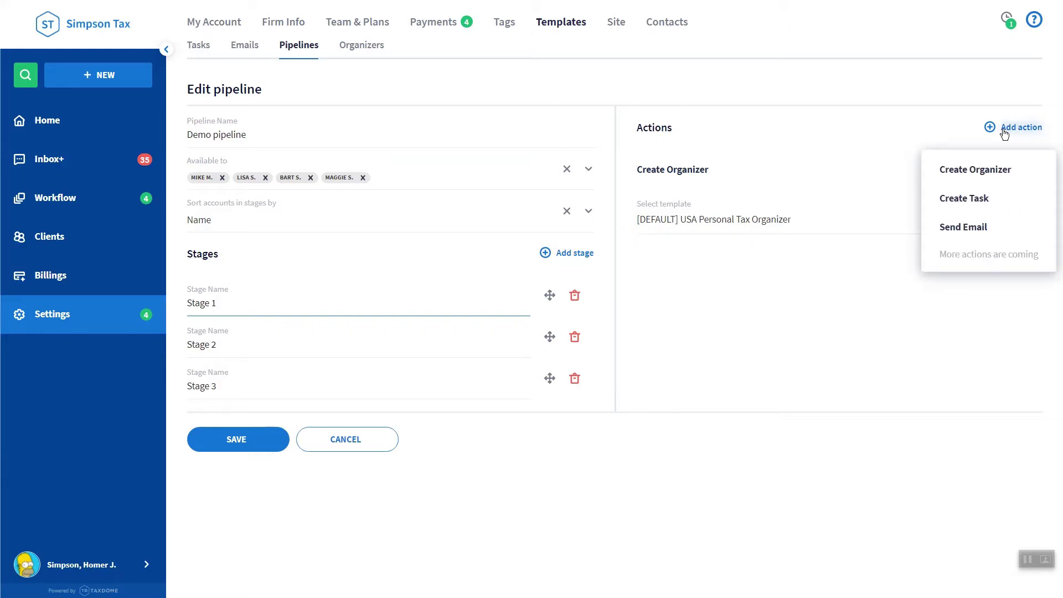
{"action": "left_click", "coordinate": [1010, 175]}
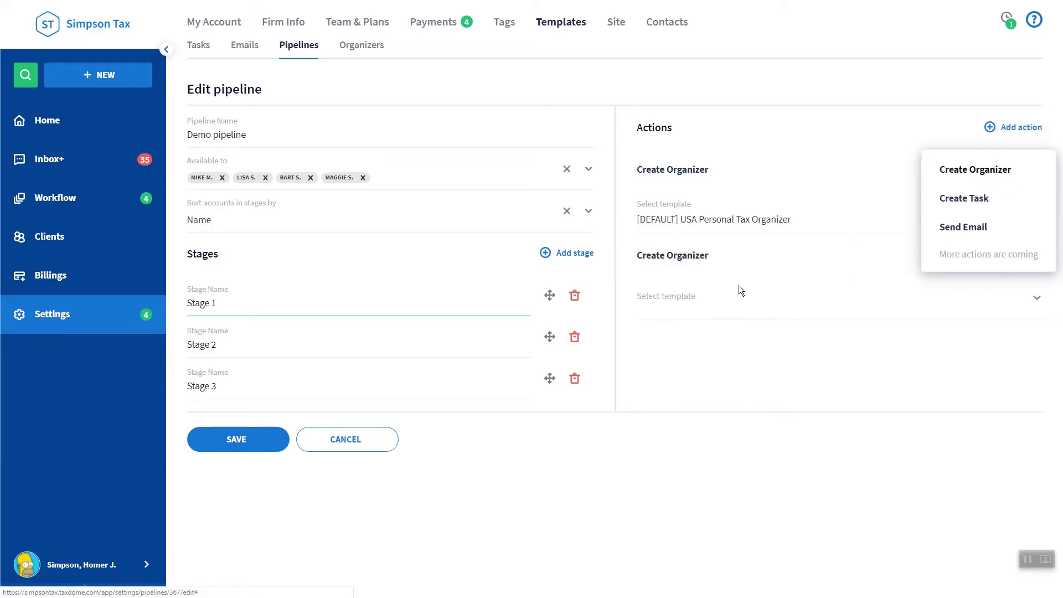
- Set the new action's template to New Organizer (2) and save the pipeline
{"action": "left_click", "coordinate": [700, 302]}
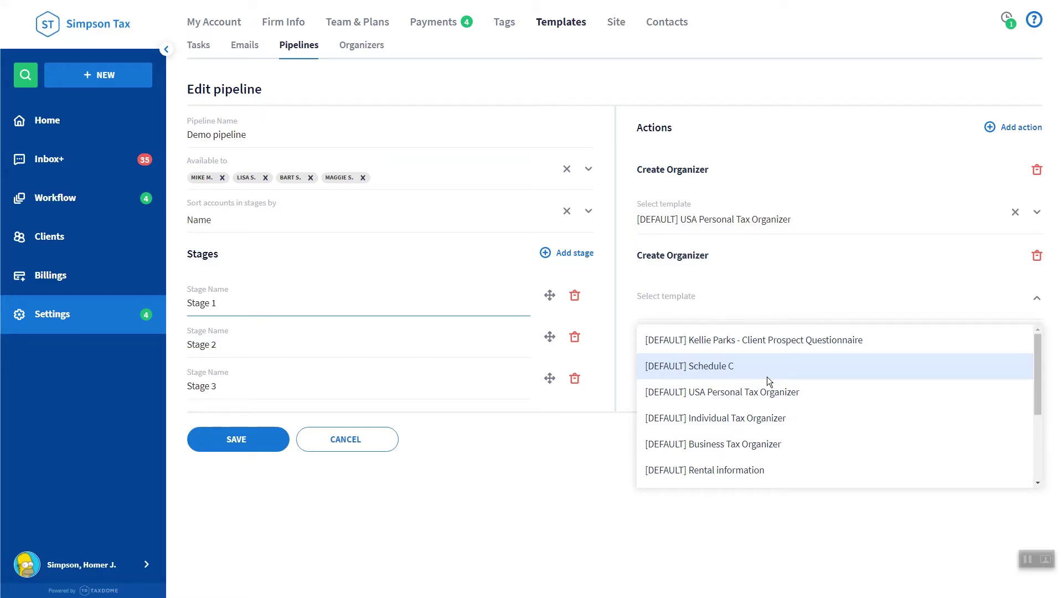
{"action": "scroll", "coordinate": [766, 376], "scroll_direction": "down", "scroll_amount": 3}
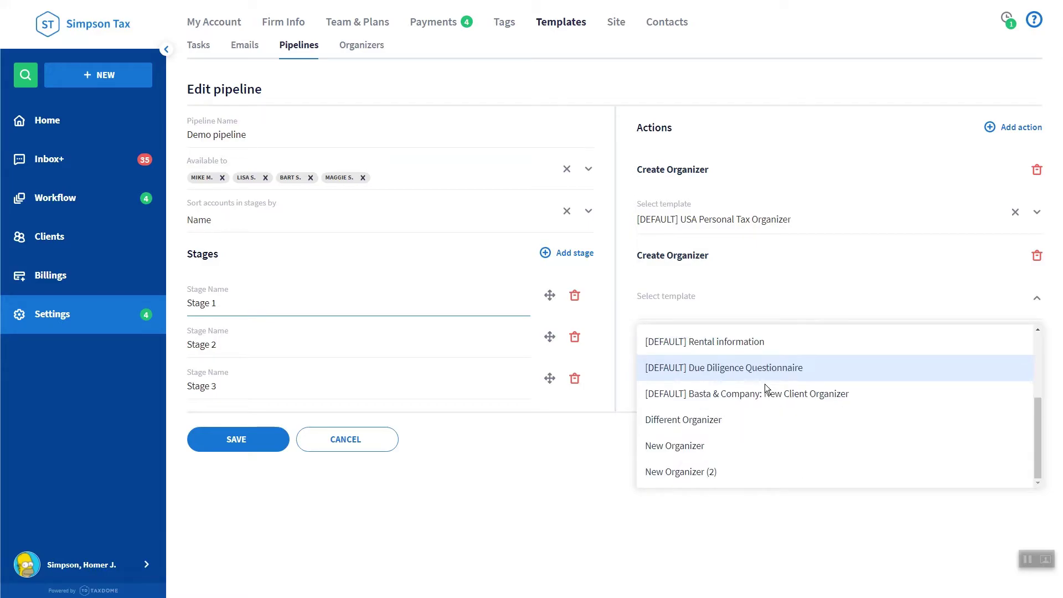
{"action": "left_click", "coordinate": [739, 472]}
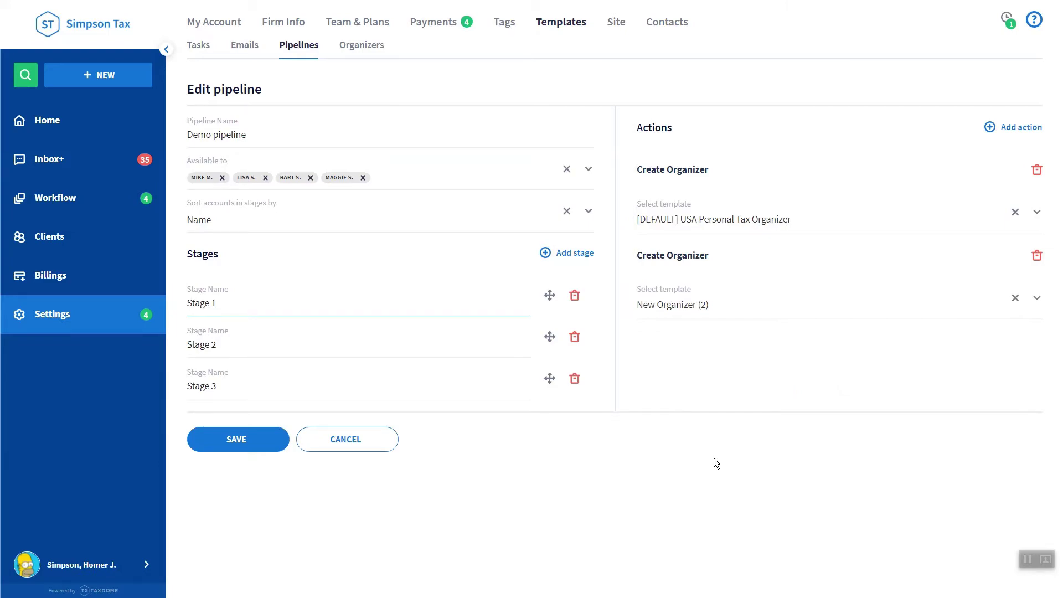
{"action": "left_click", "coordinate": [263, 446]}
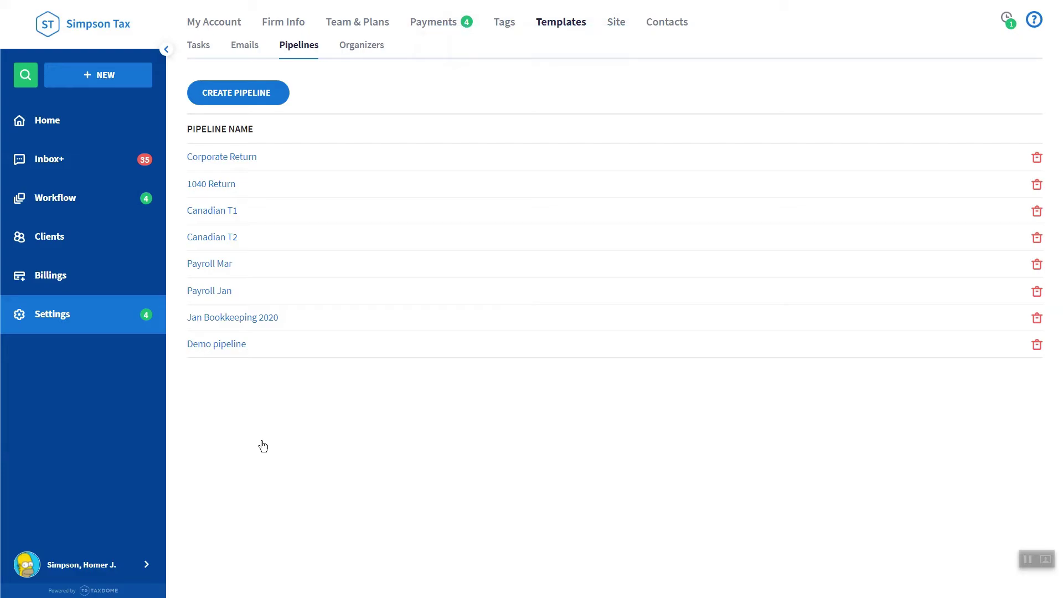
{"action": "left_click", "coordinate": [93, 200]}
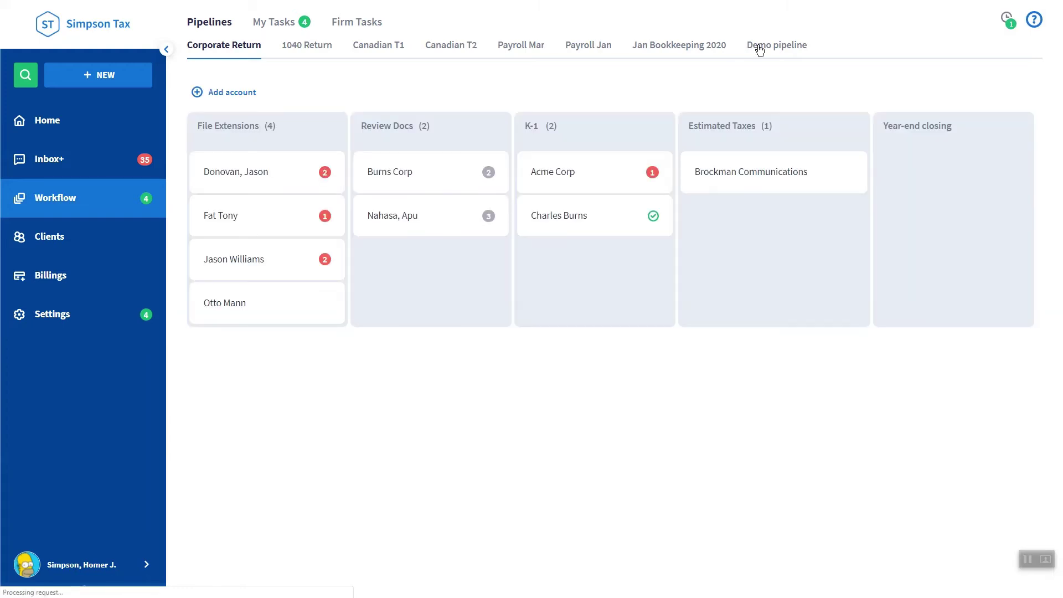
{"action": "left_click", "coordinate": [761, 48]}
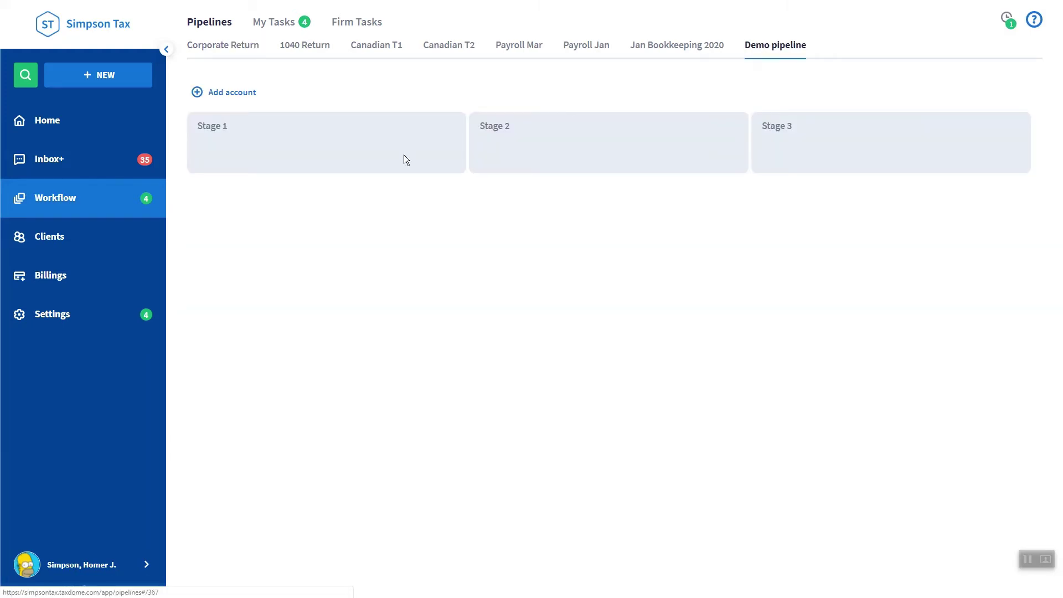
{"action": "left_click", "coordinate": [242, 98]}
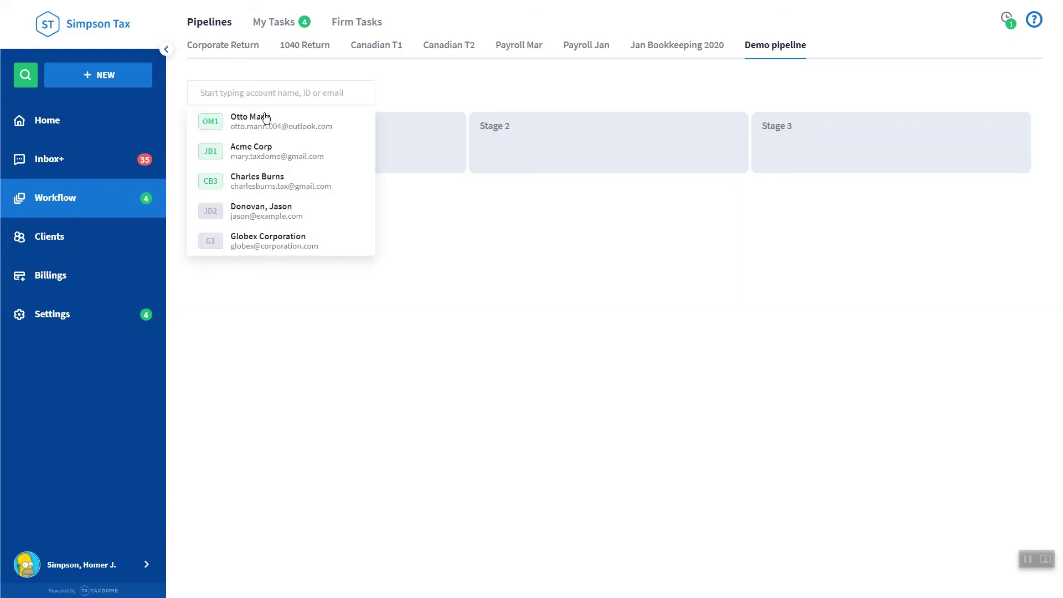
{"action": "left_click", "coordinate": [295, 183]}
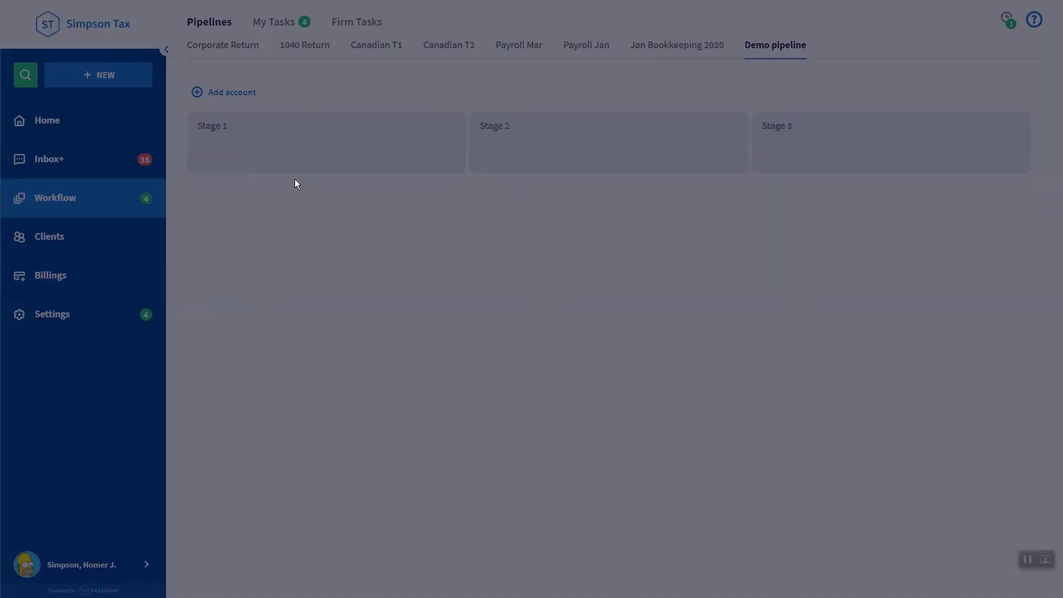